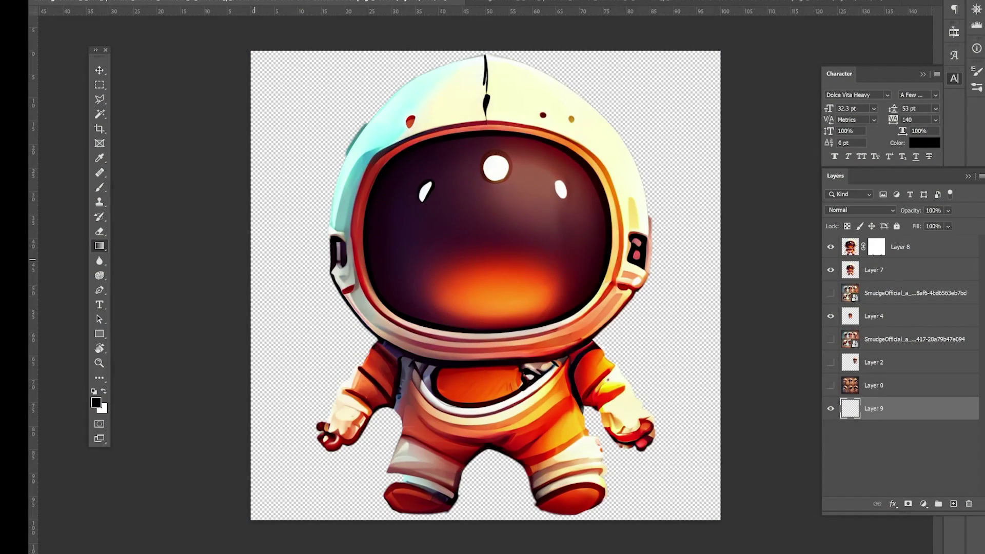
# - Bring up the alternative gradient and fill tools beside the spaceman cutout
pyautogui.rightClick(100, 245)
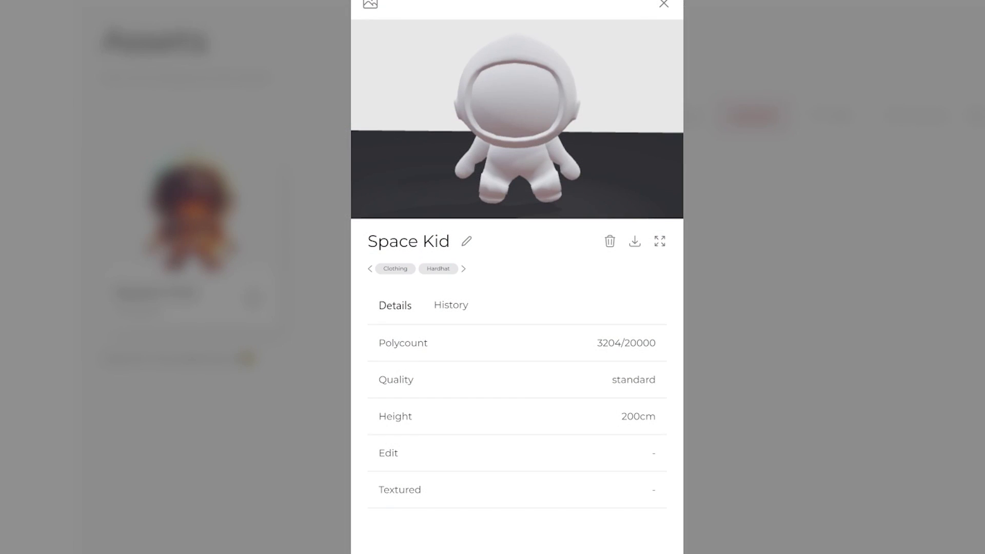
# - Show the Space Kid model's download formats: images, glb, gltf, obj, fbx, usd and mtl
pyautogui.click(634, 241)
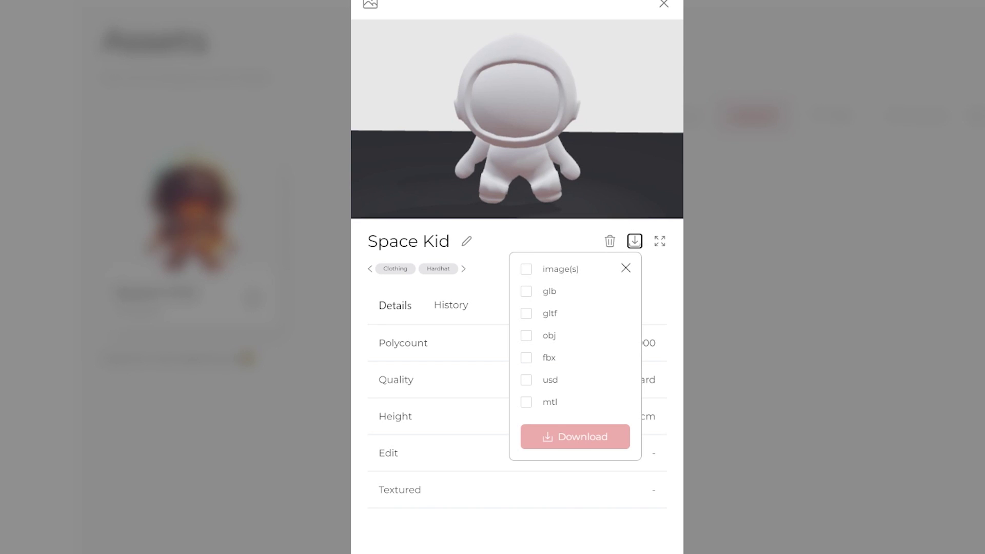
# - Download Space Kid in OBJ format and close its model window
pyautogui.click(525, 336)
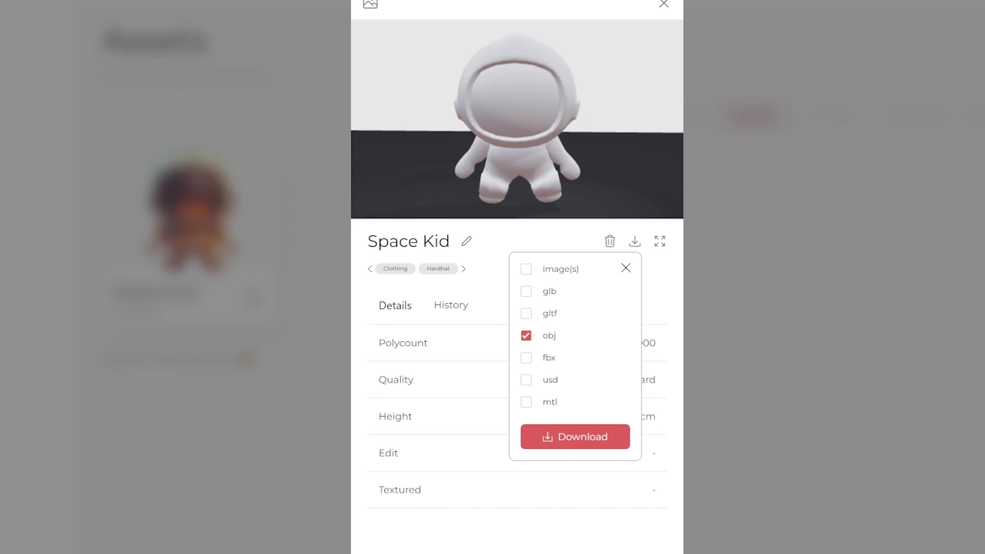
pyautogui.click(575, 436)
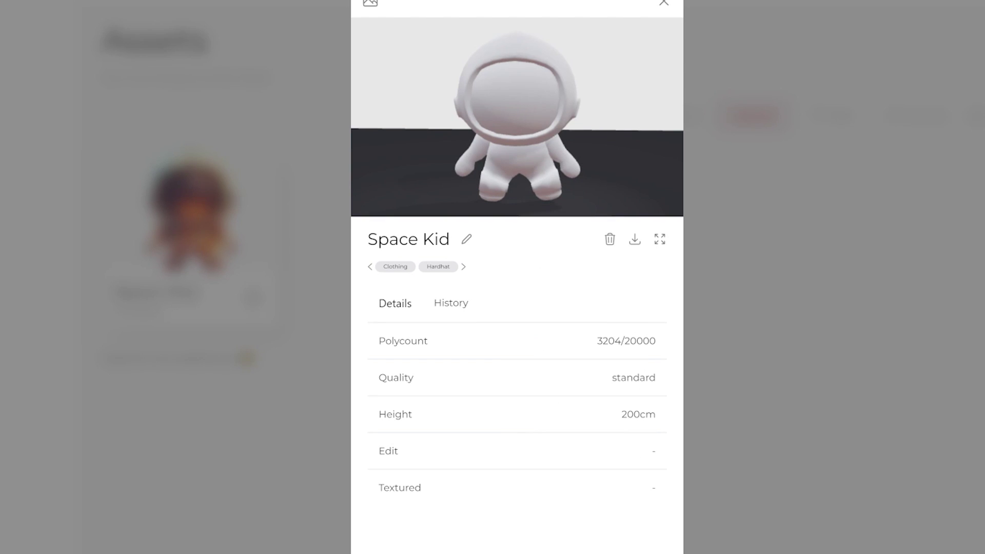
pyautogui.press('Escape')
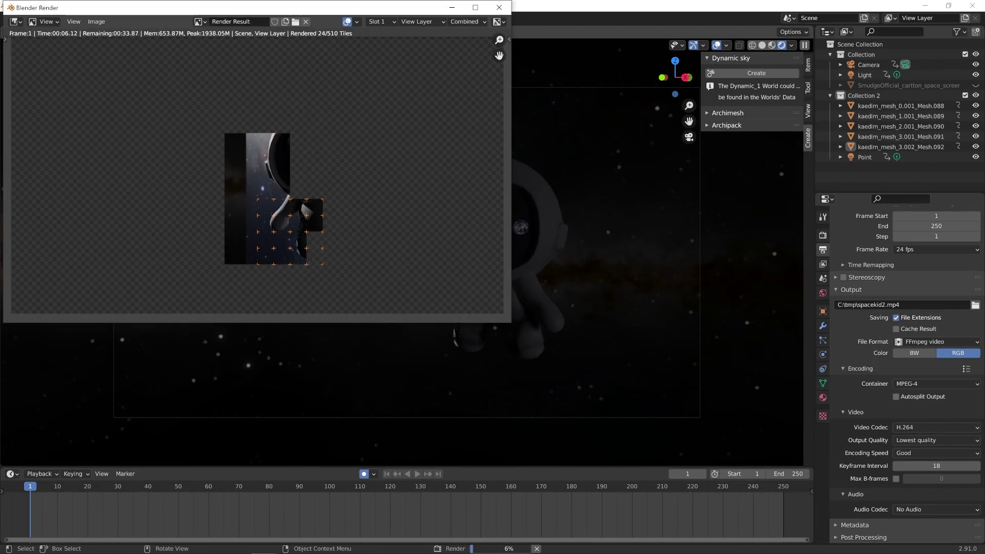
# - Render the Space Kid starry-scene animation to an FFmpeg MPEG-4 video with Ctrl+F12
pyautogui.hotkey('ctrl', 'F12')
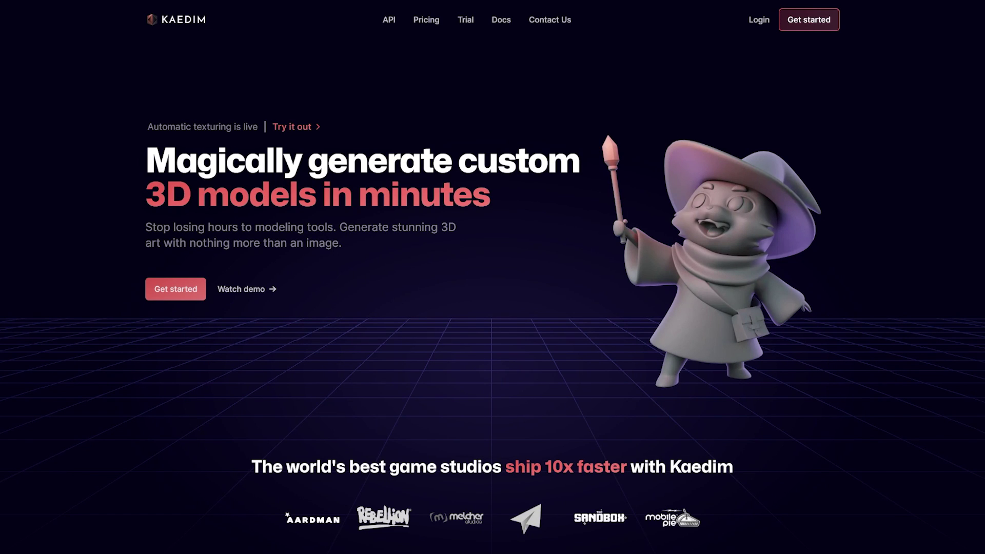
# - Scroll past the feature cards to the Starter, Indie and Studio pricing plans
pyautogui.scroll(-5, 492, 277)
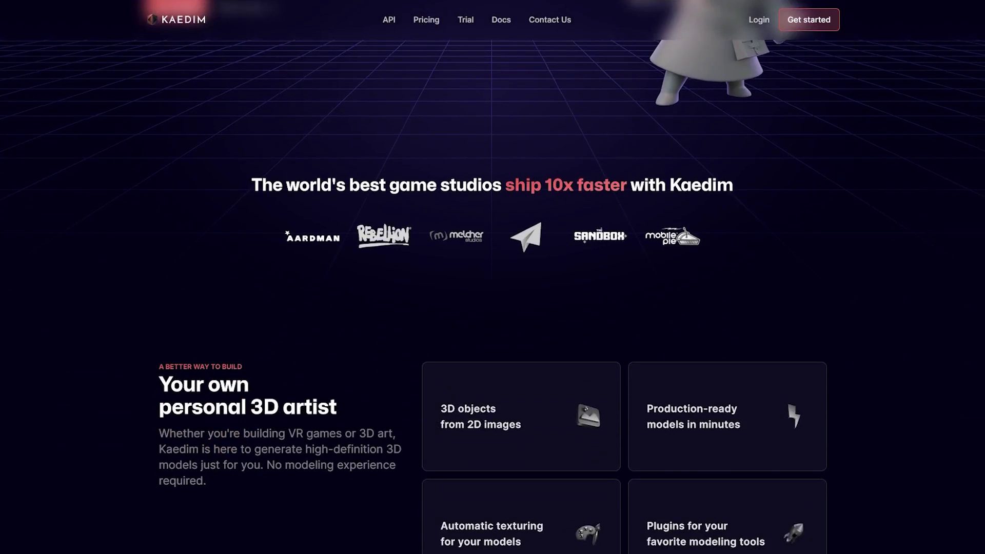
pyautogui.scroll(-3, 493, 277)
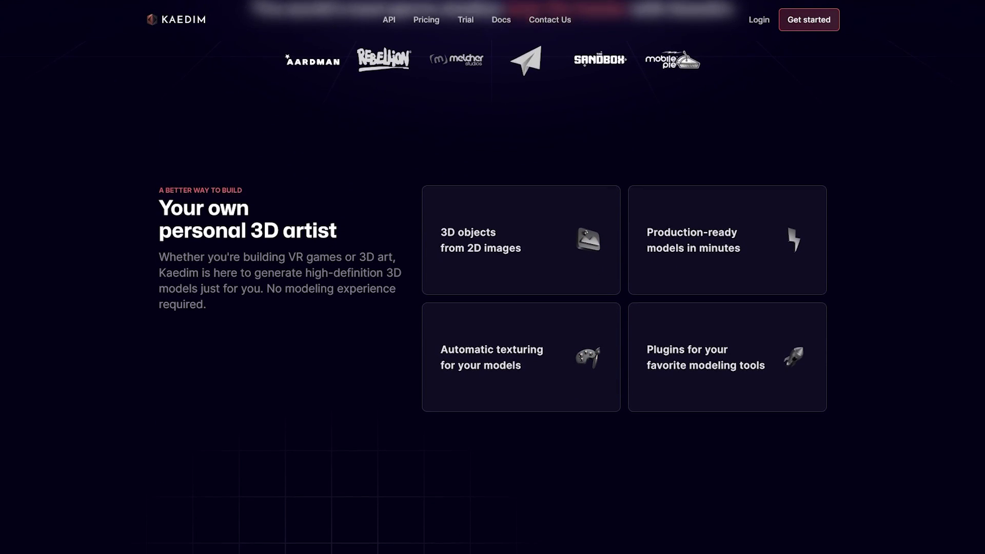
pyautogui.scroll(-2, 493, 277)
pyautogui.scroll(-2, 493, 277)
pyautogui.scroll(-8, 492, 277)
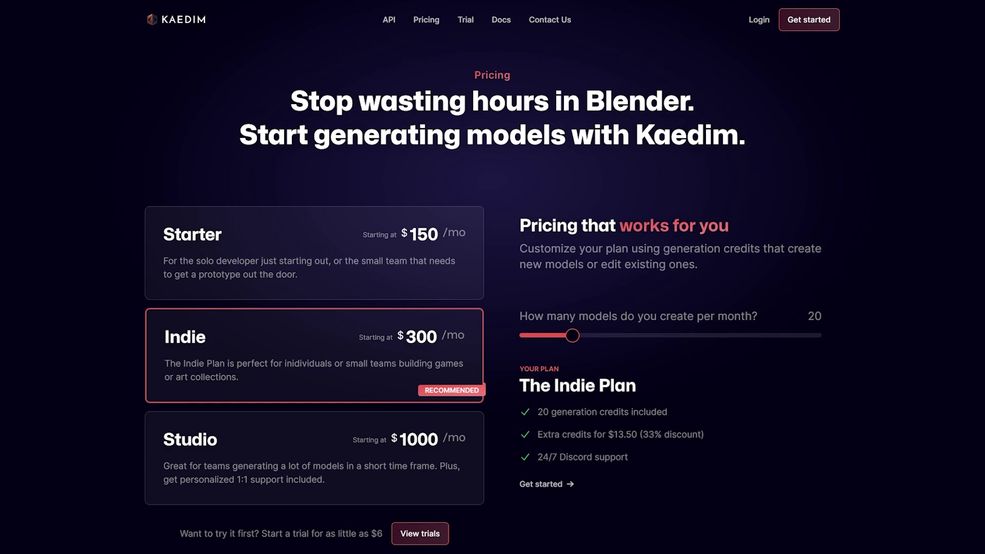